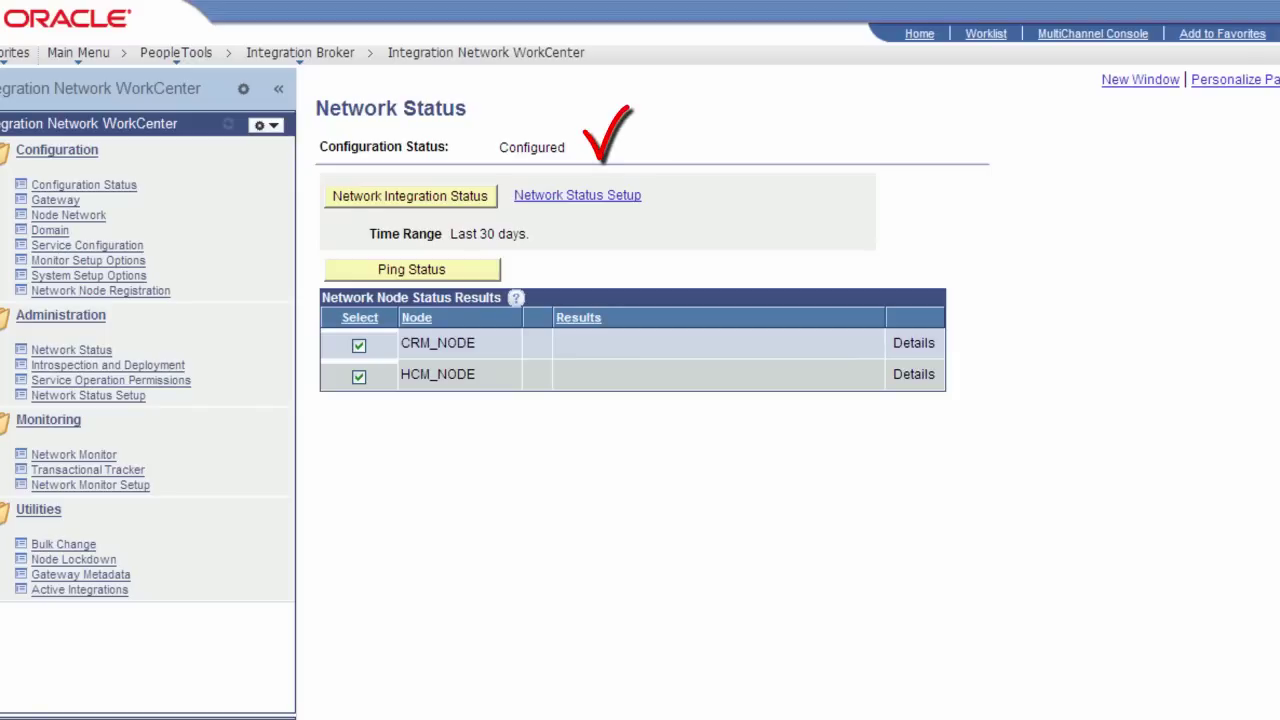
# Ping CRM_NODE and HCM_NODE, then view the overall network integration status
pyautogui.click(450, 278)
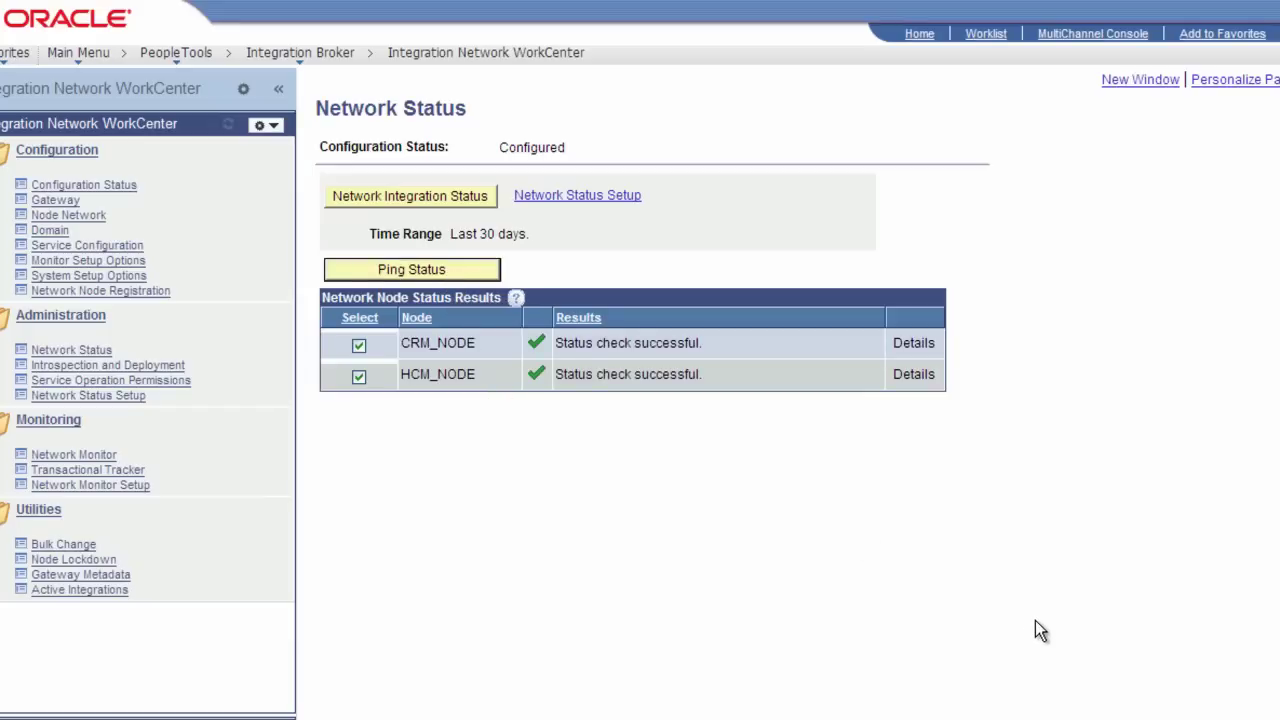
pyautogui.click(443, 200)
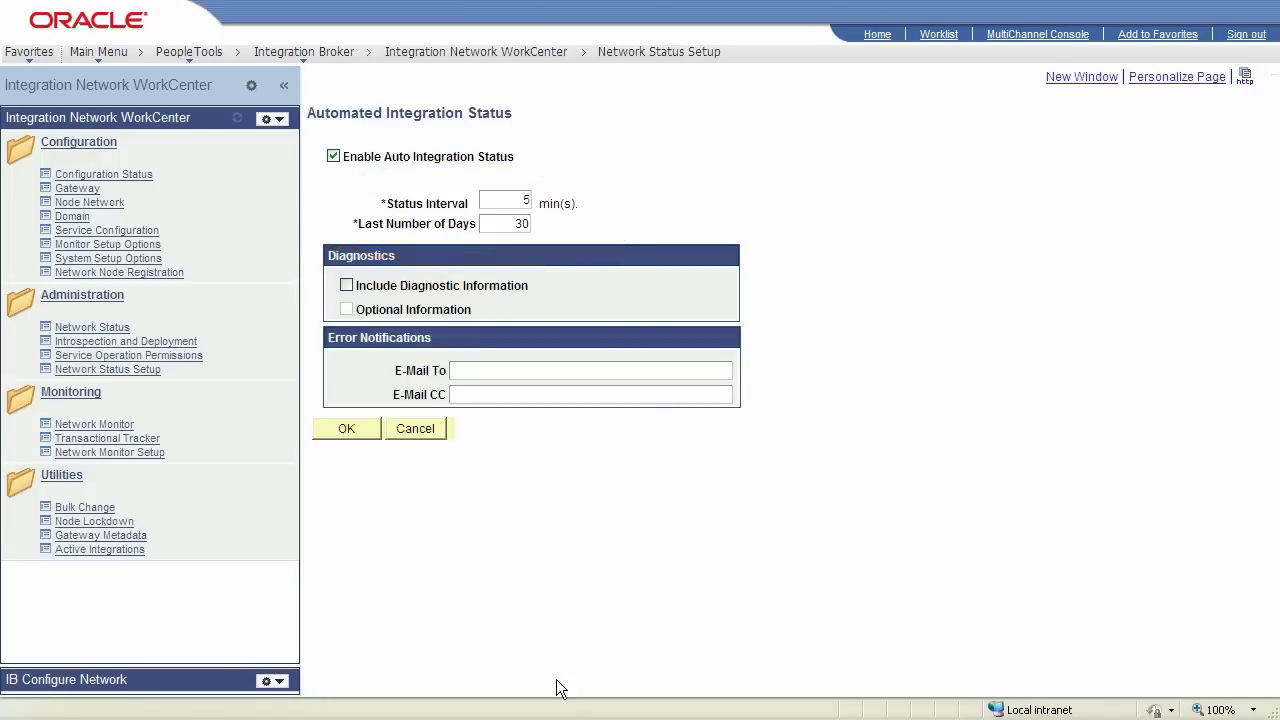
# Include diagnostic and optional information, send errors to the administrator's e-mail address, and apply
pyautogui.click(344, 284)
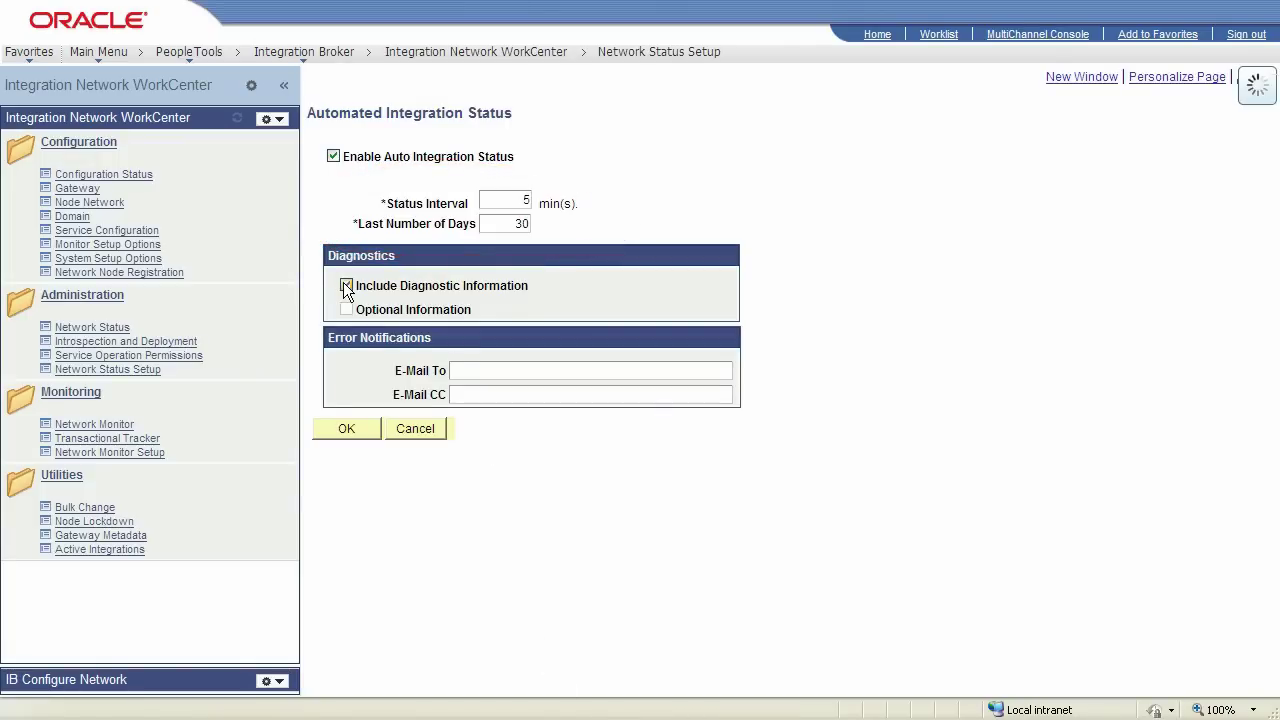
pyautogui.click(346, 309)
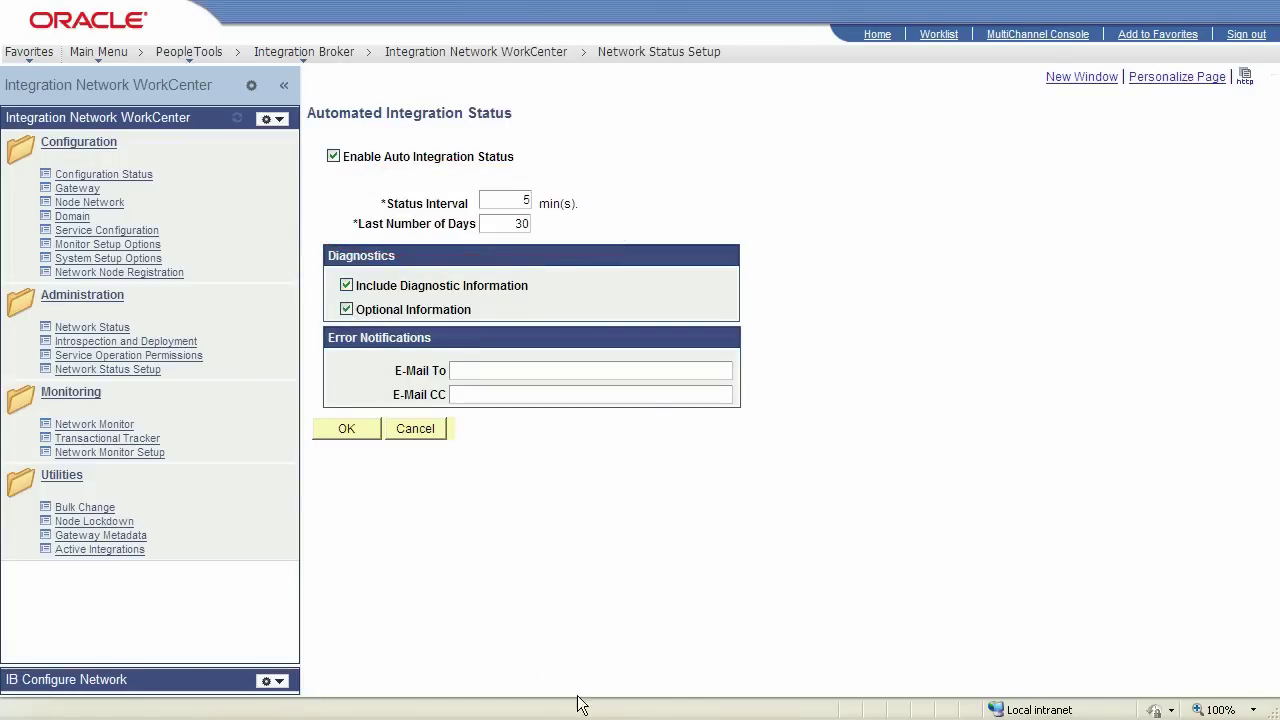
pyautogui.click(470, 371)
pyautogui.write('sysadmin@example.com')
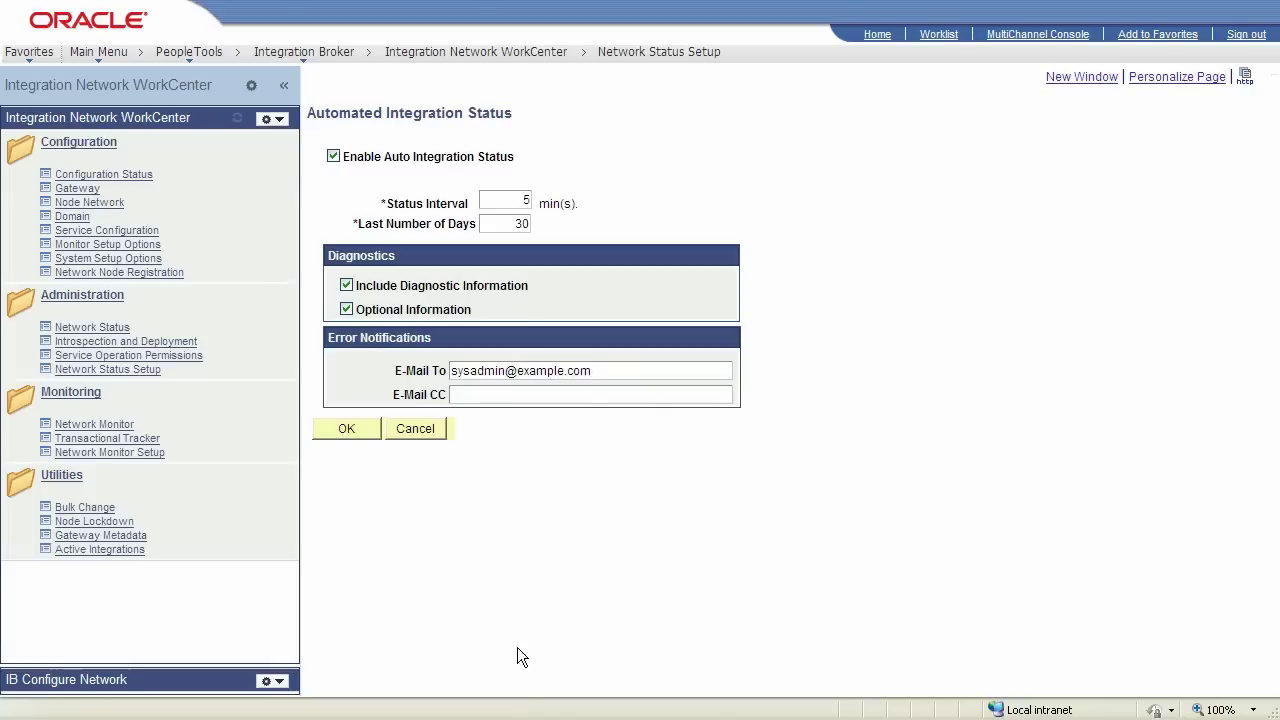
pyautogui.click(350, 430)
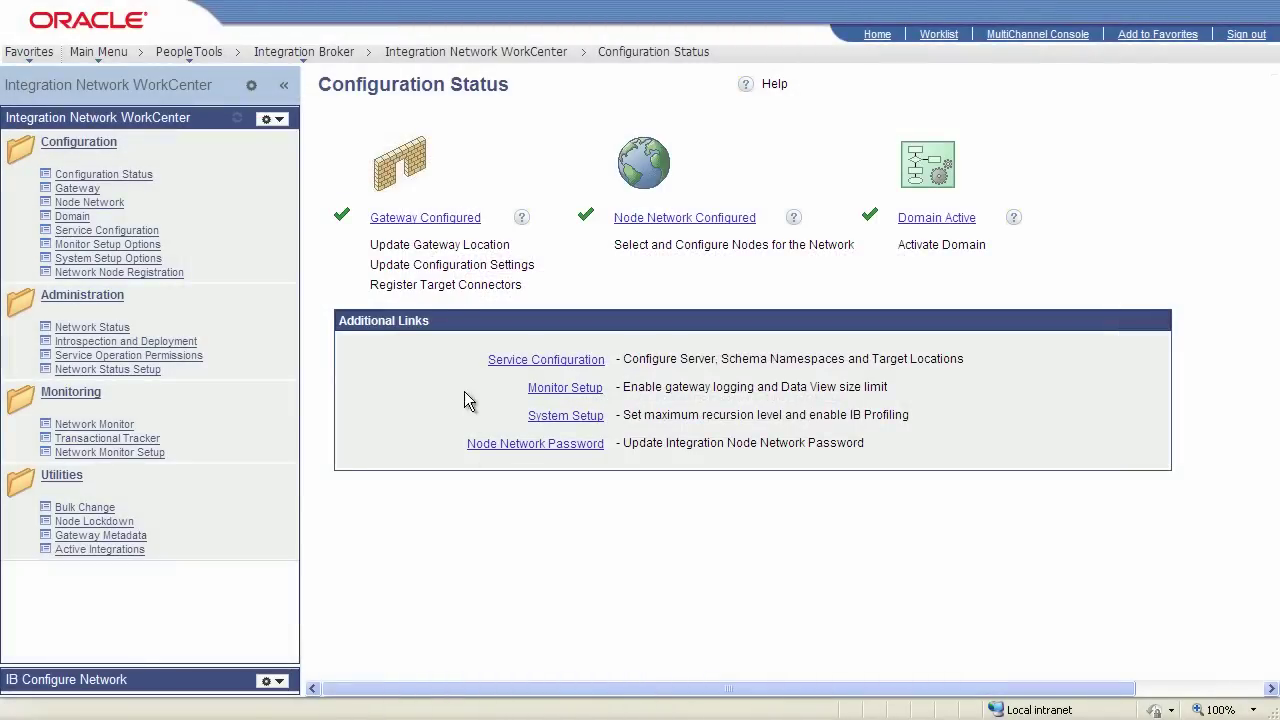
# Review the LOCAL gateway's configuration, then return to the Configuration Status overview
pyautogui.click(442, 221)
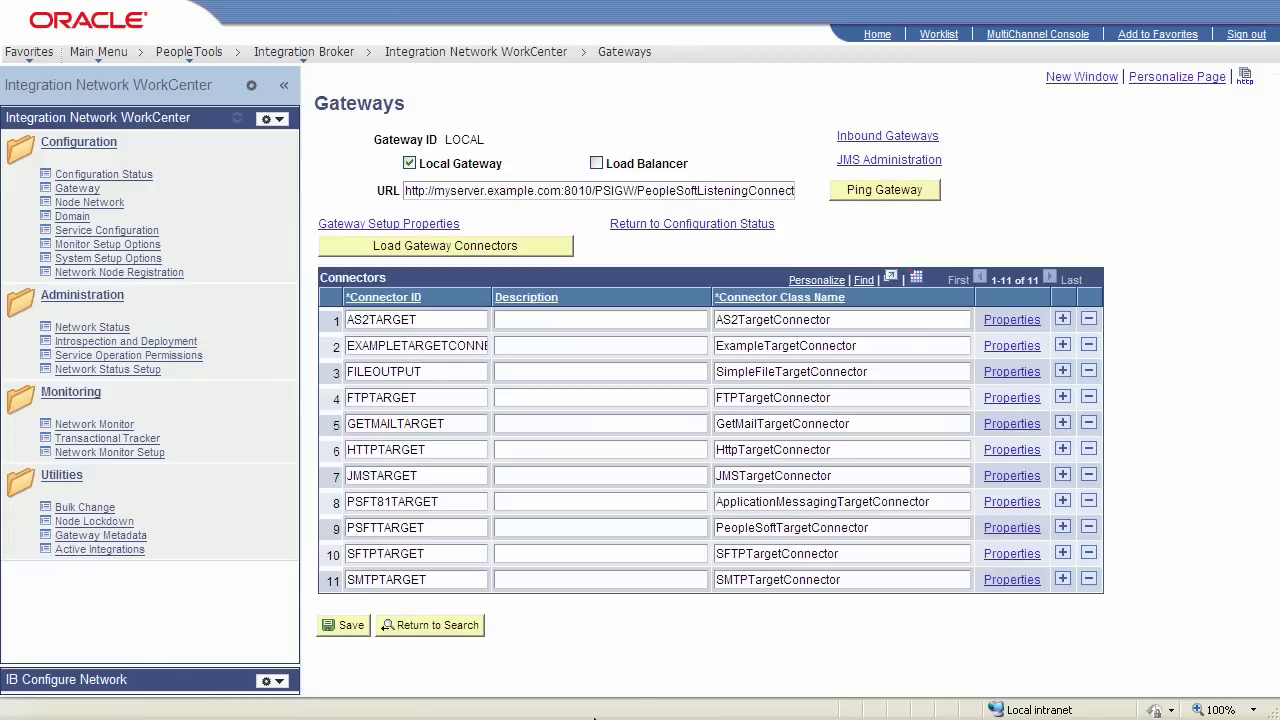
pyautogui.click(676, 233)
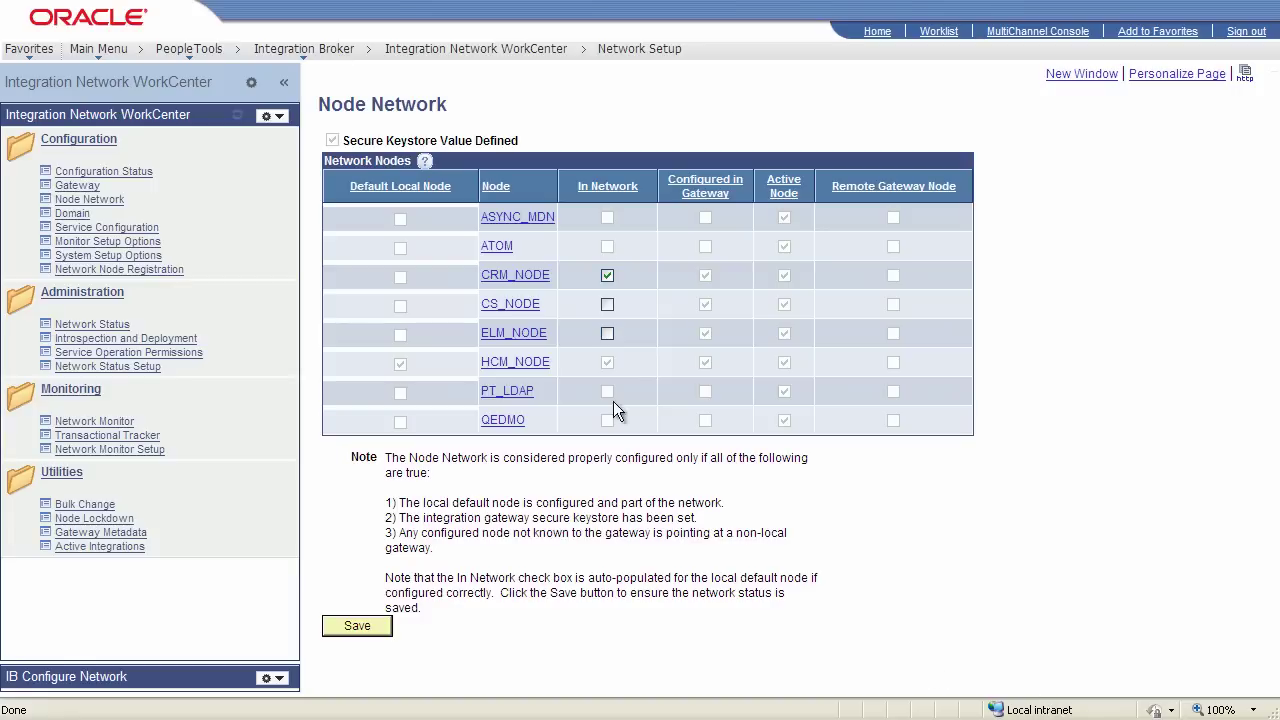
# Add CS_NODE to the node network and save the change
pyautogui.click(607, 304)
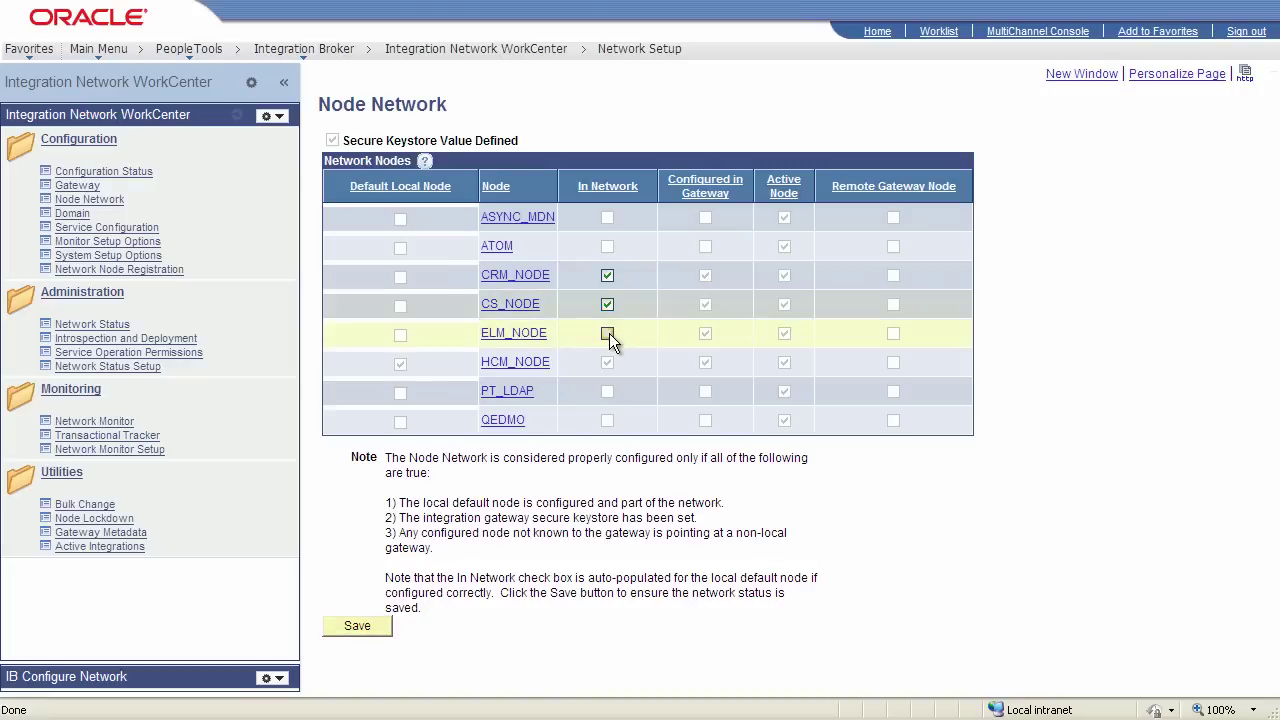
pyautogui.click(358, 628)
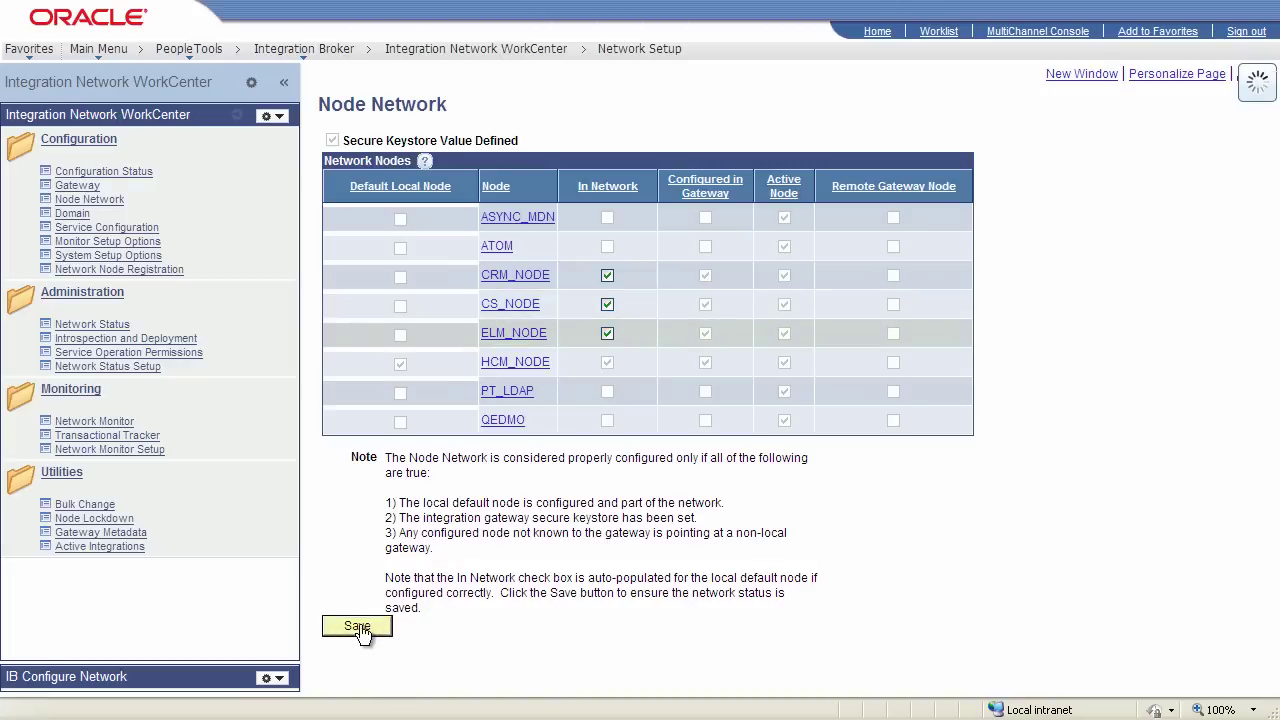
pyautogui.click(648, 372)
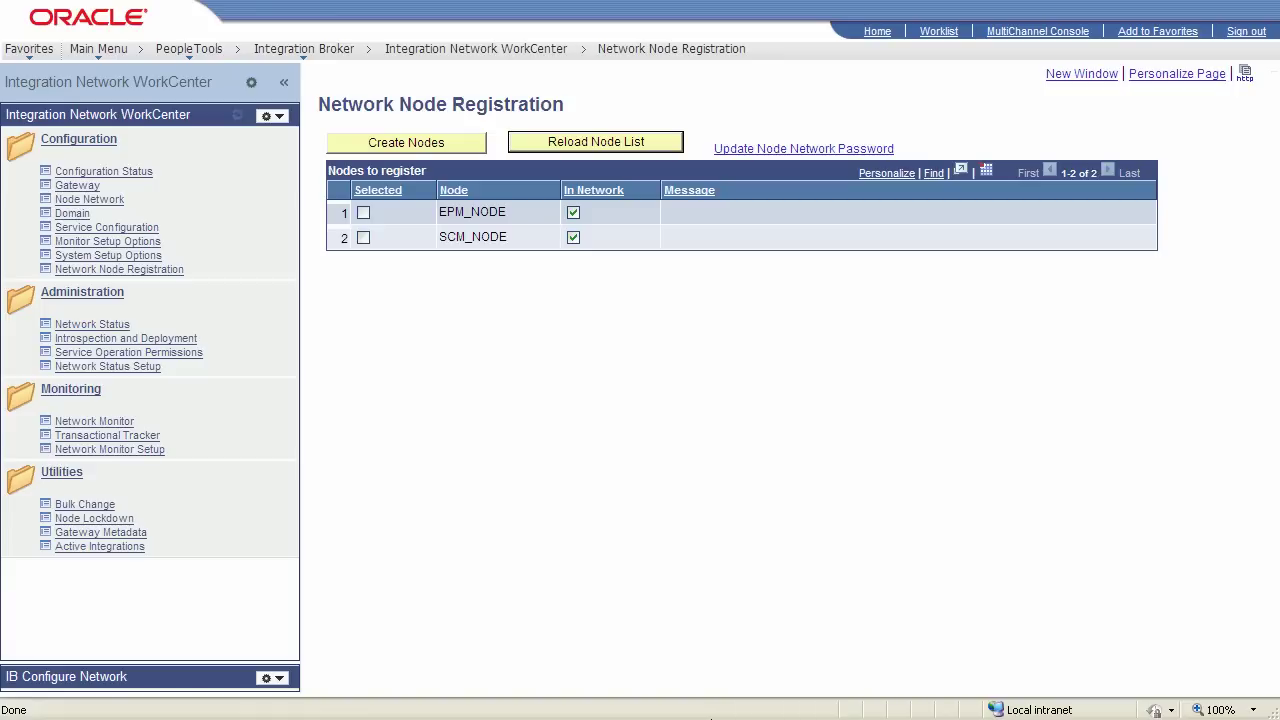
# Select EPM_NODE and SCM_NODE and create them as registered nodes
pyautogui.click(363, 212)
pyautogui.click(363, 238)
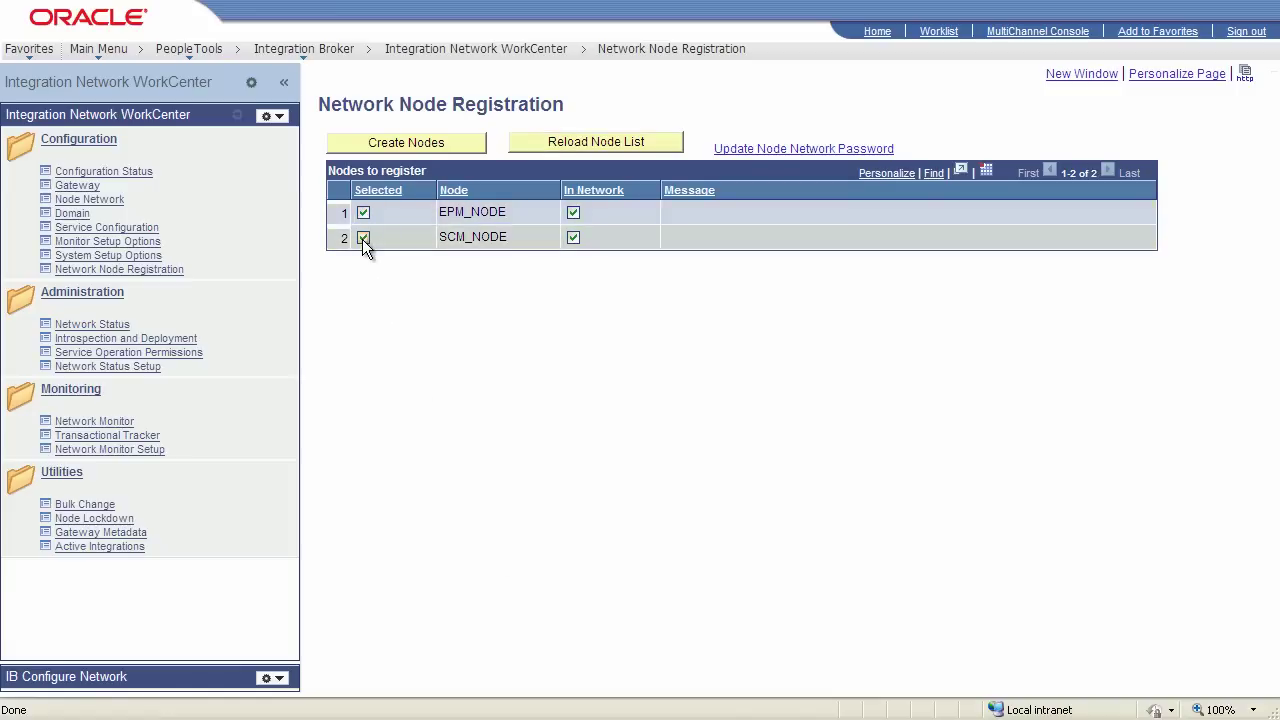
pyautogui.click(405, 145)
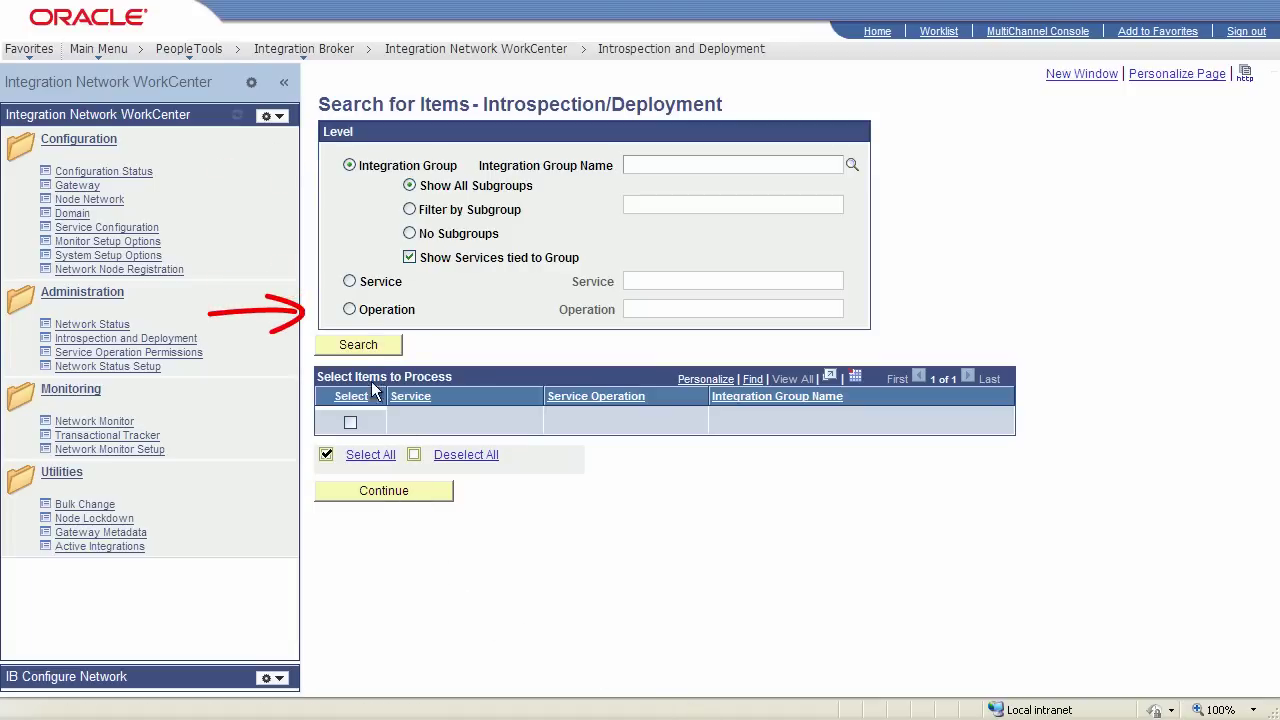
# Pick the USER_PROFILE service operation for deployment and target remote node EPM_NODE
pyautogui.click(349, 309)
pyautogui.click(637, 309)
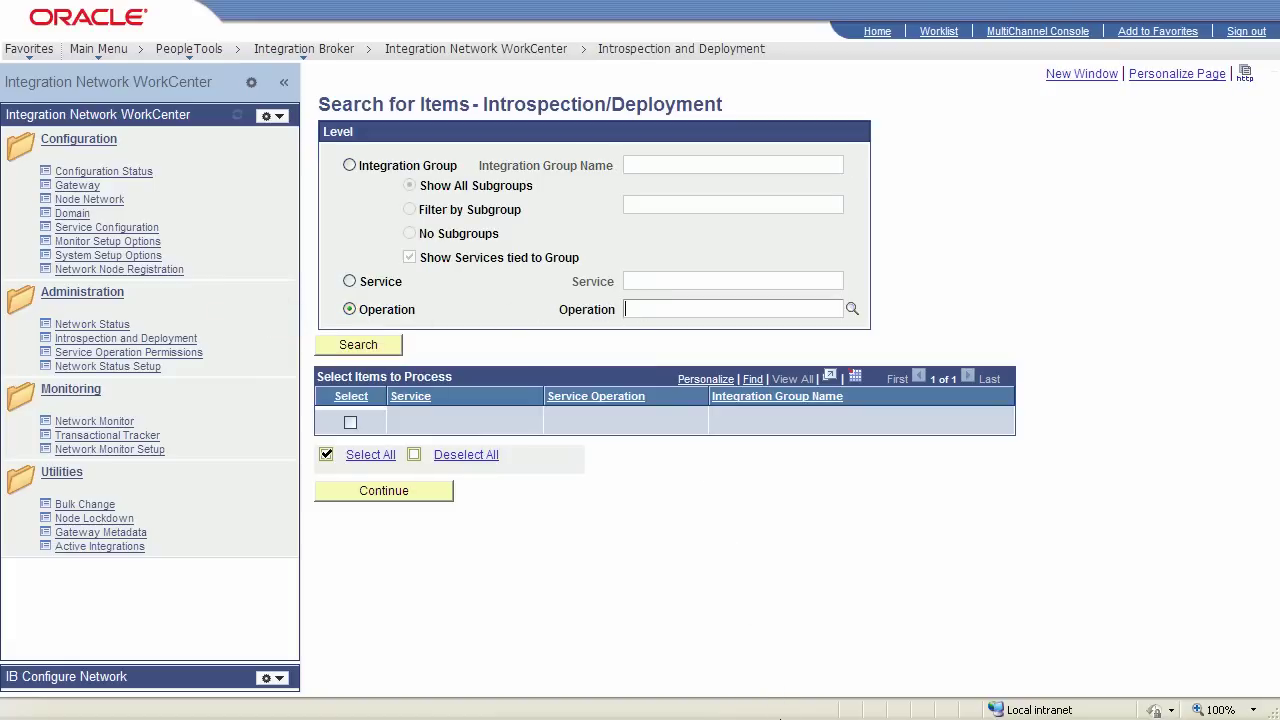
pyautogui.write('user')
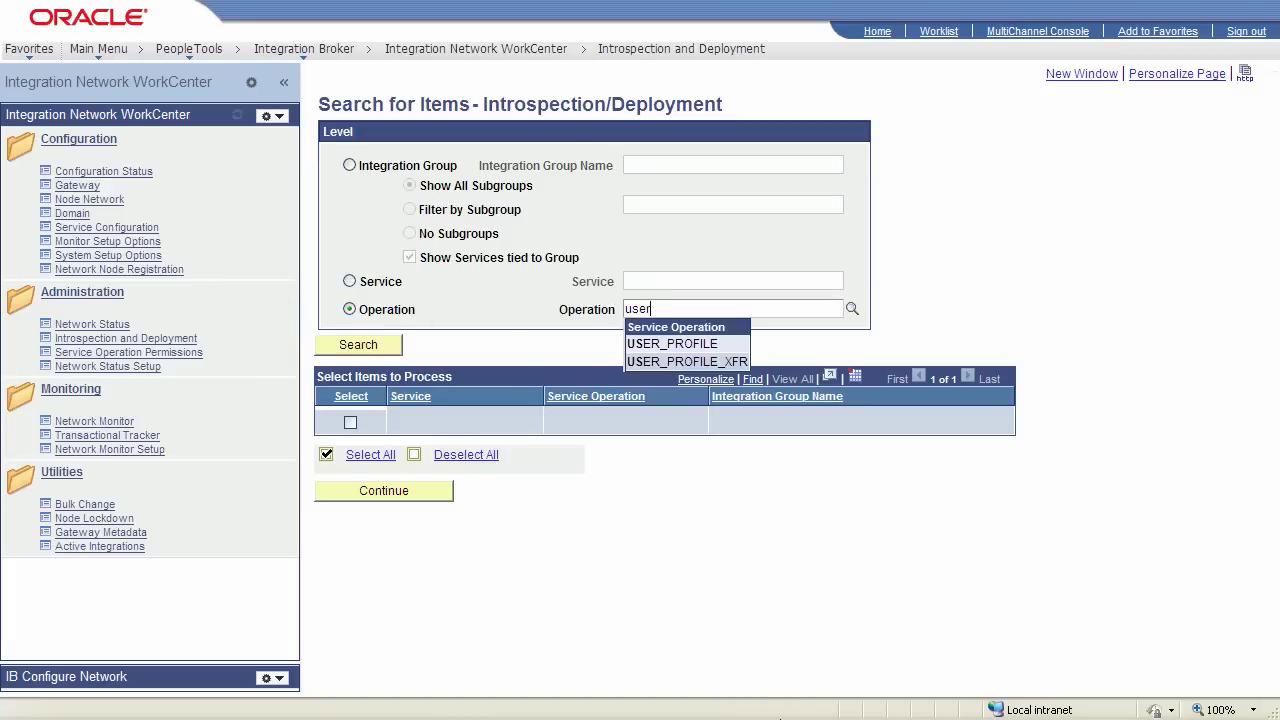
pyautogui.click(665, 344)
pyautogui.click(366, 346)
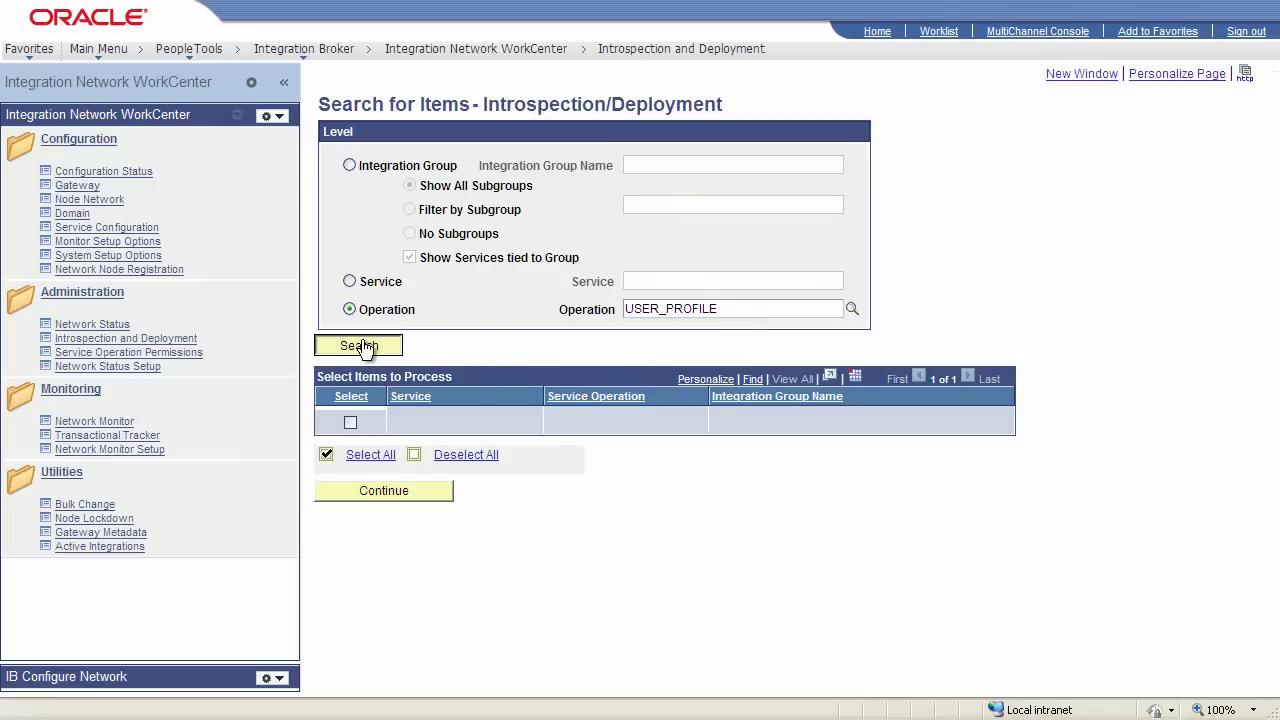
pyautogui.click(400, 439)
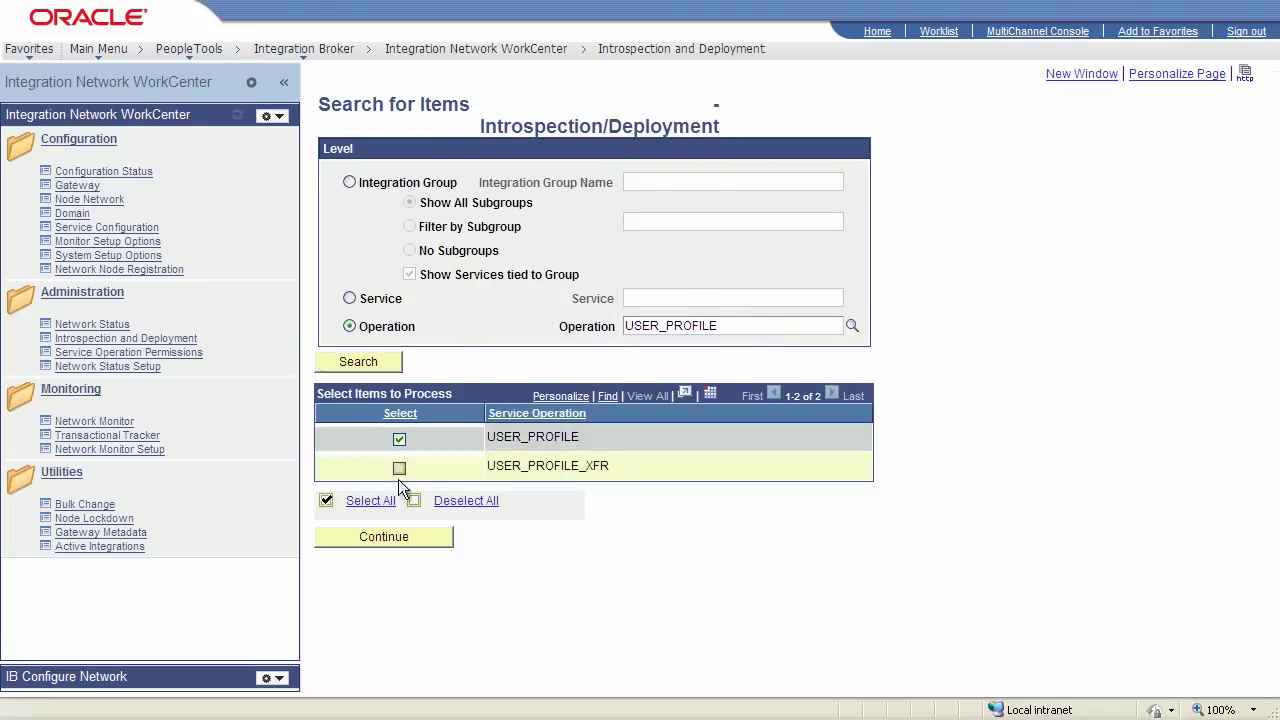
pyautogui.click(403, 542)
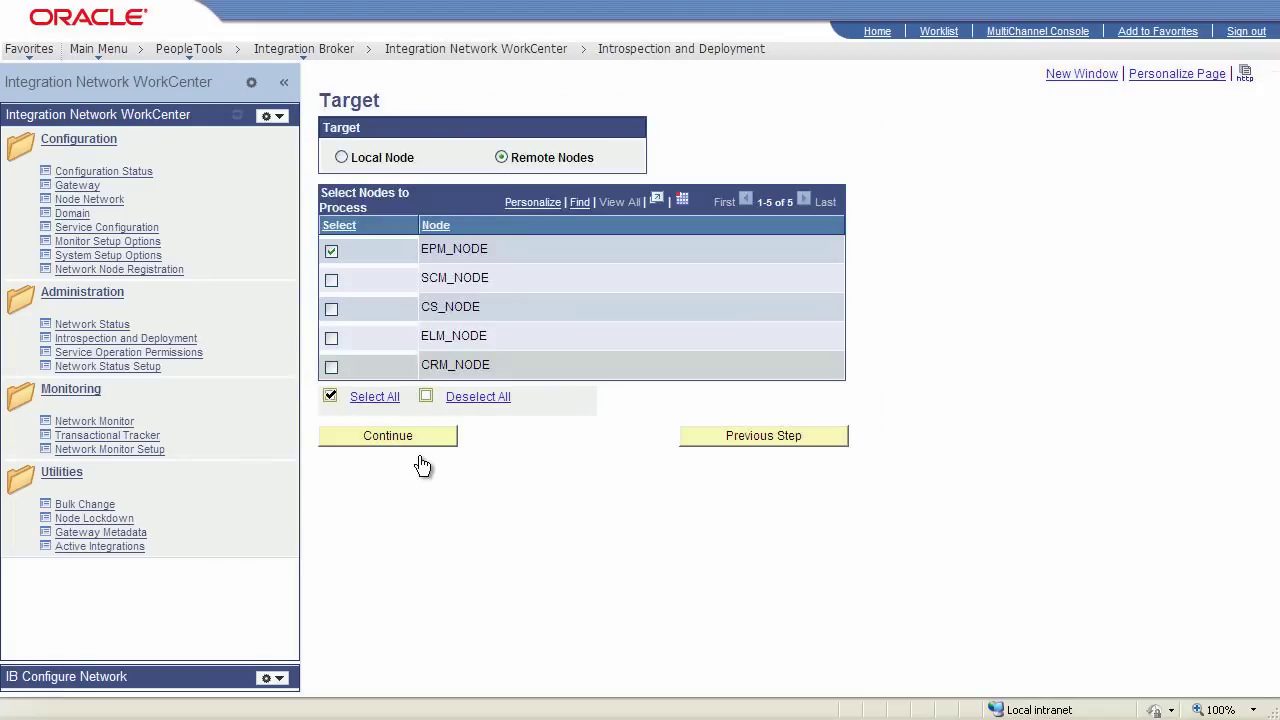
pyautogui.click(420, 437)
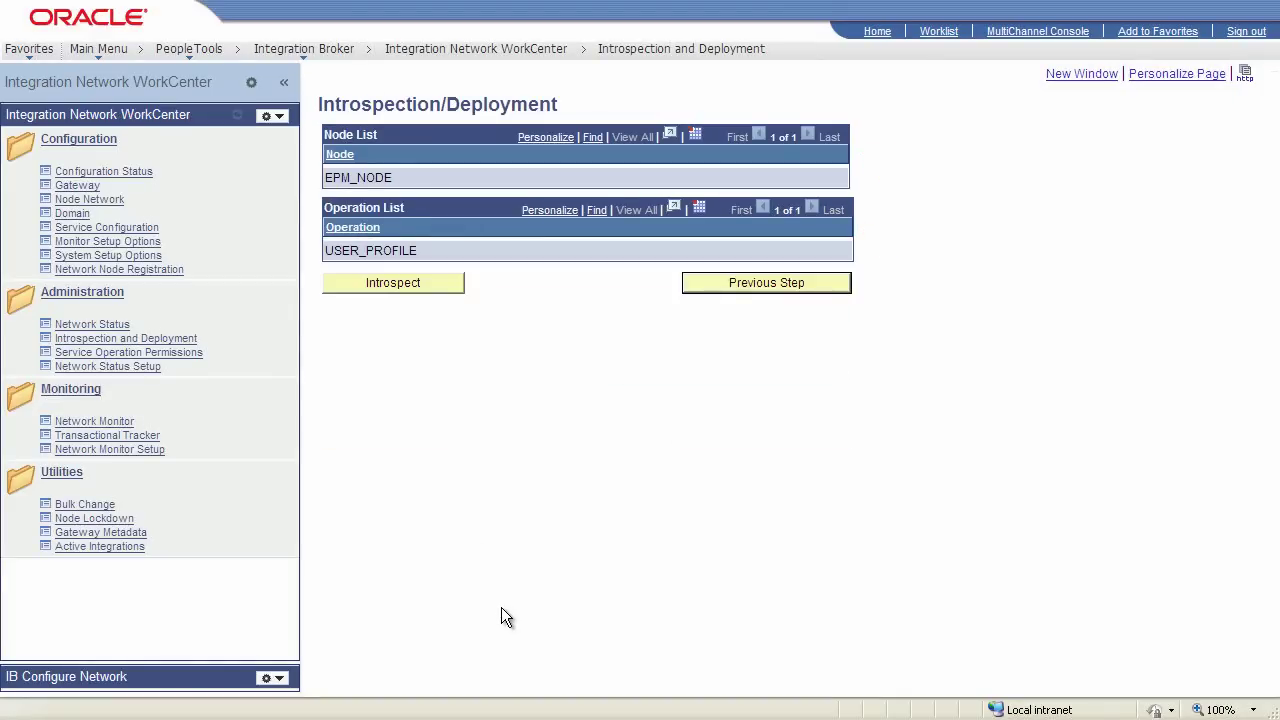
# Introspect USER_PROFILE on EPM_NODE and deploy its remote operation and handler activations
pyautogui.click(437, 288)
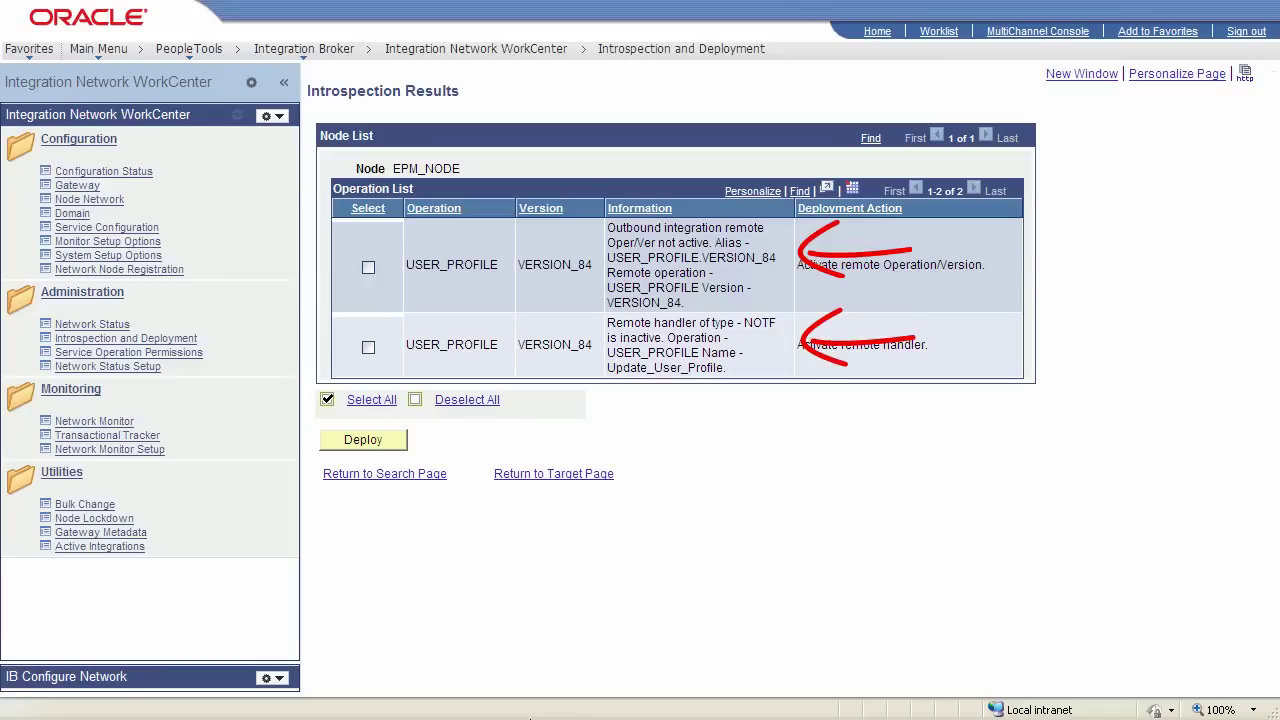
pyautogui.click(368, 268)
pyautogui.click(368, 347)
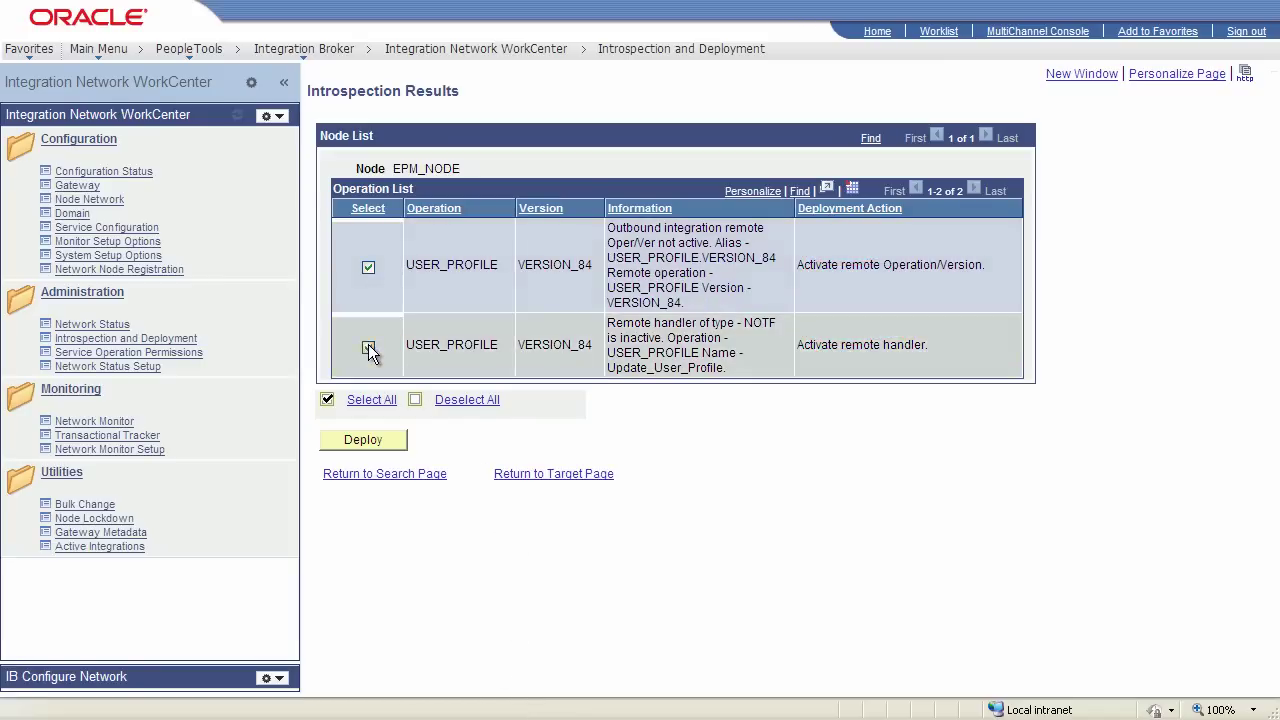
pyautogui.click(360, 442)
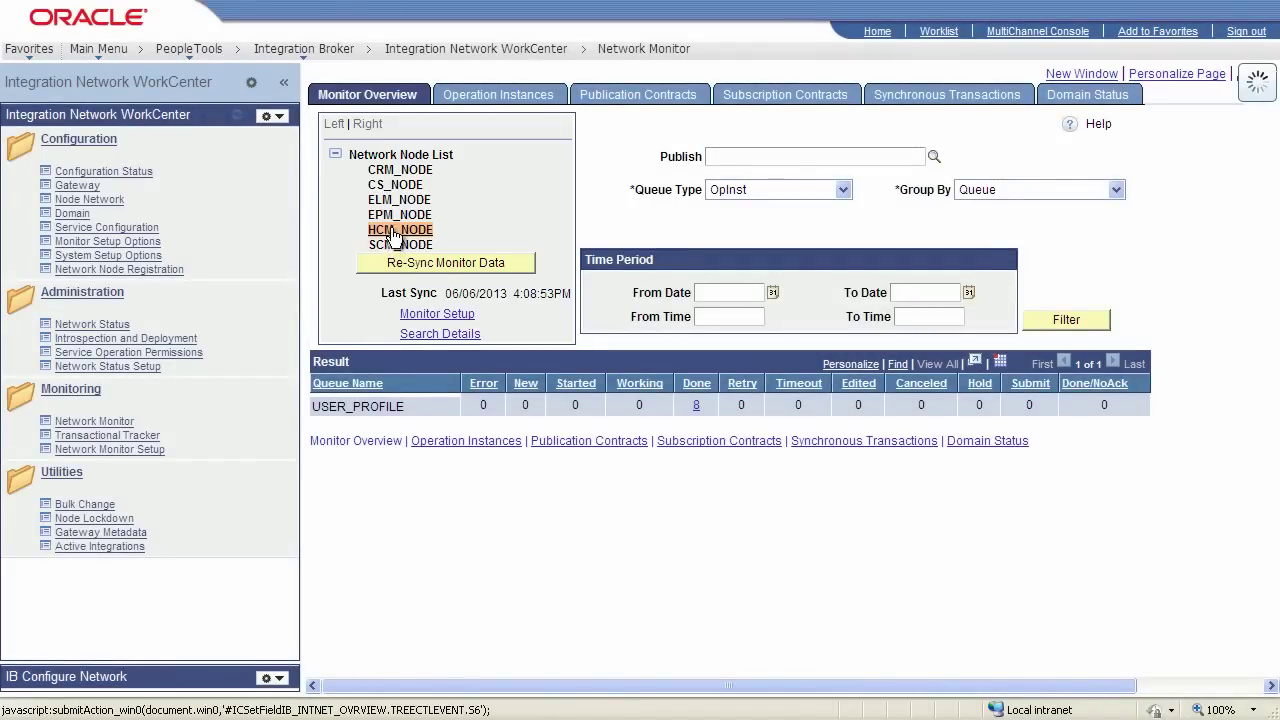
# Re-sync HCM_NODE's monitor data and view the USER_PROFILE operation instances
pyautogui.click(416, 264)
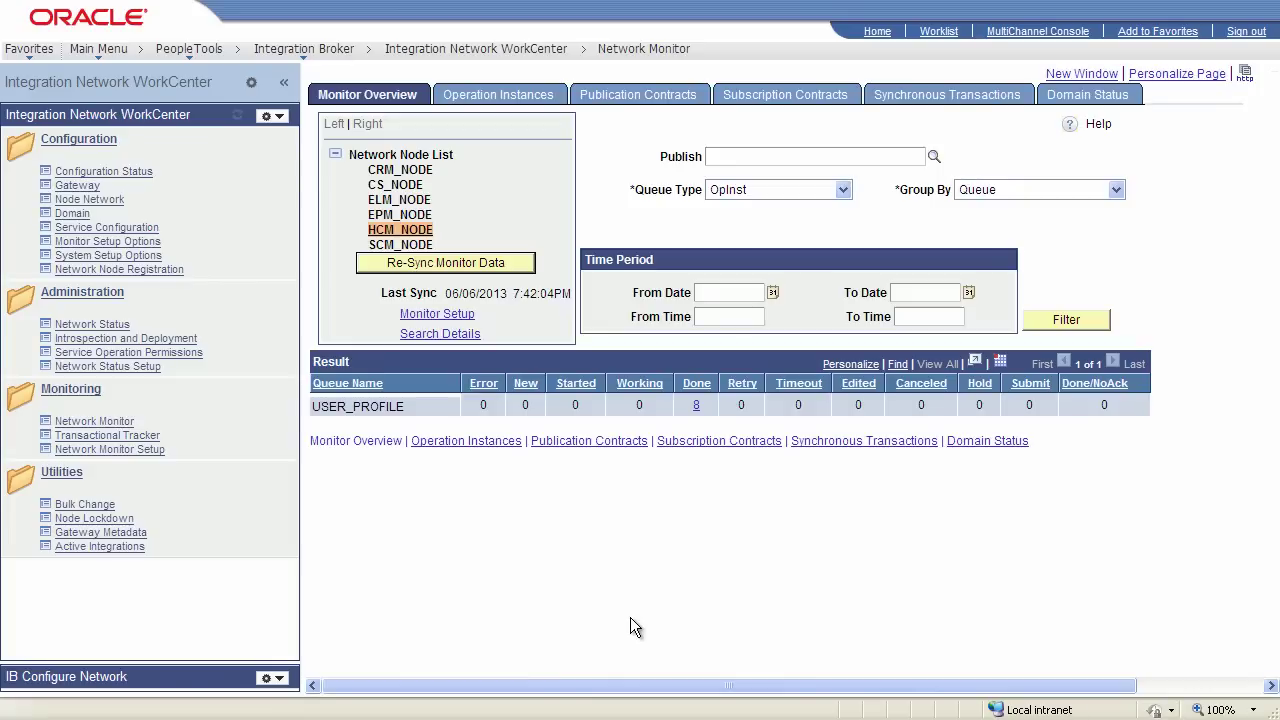
pyautogui.click(696, 408)
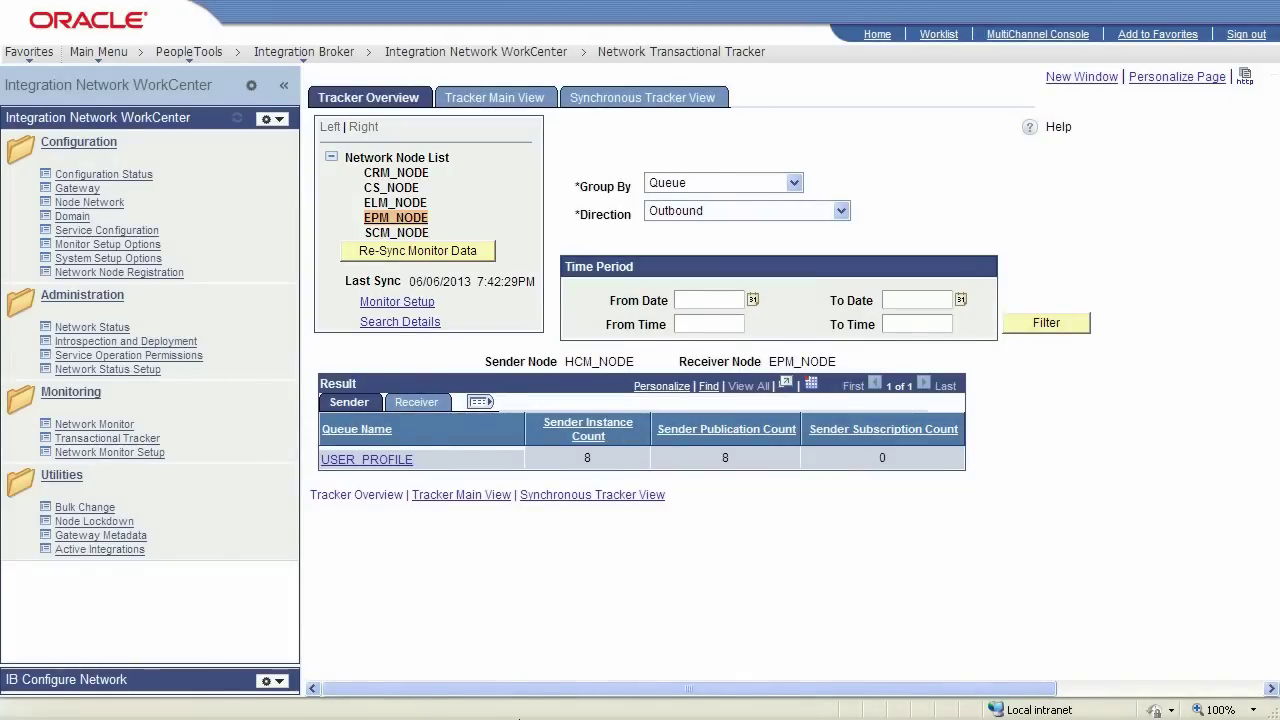
# Refresh tracker data and review USER_PROFILE transactions, including the EPM_NODE receiver side
pyautogui.click(446, 255)
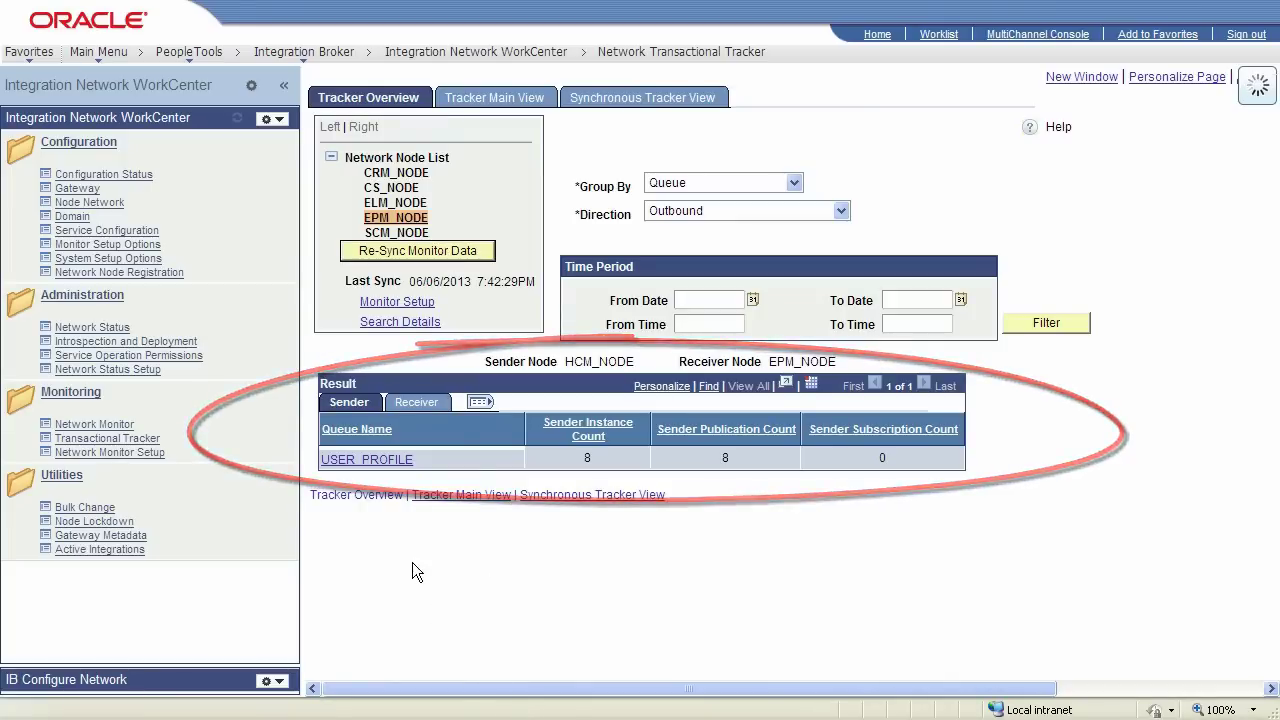
pyautogui.click(378, 462)
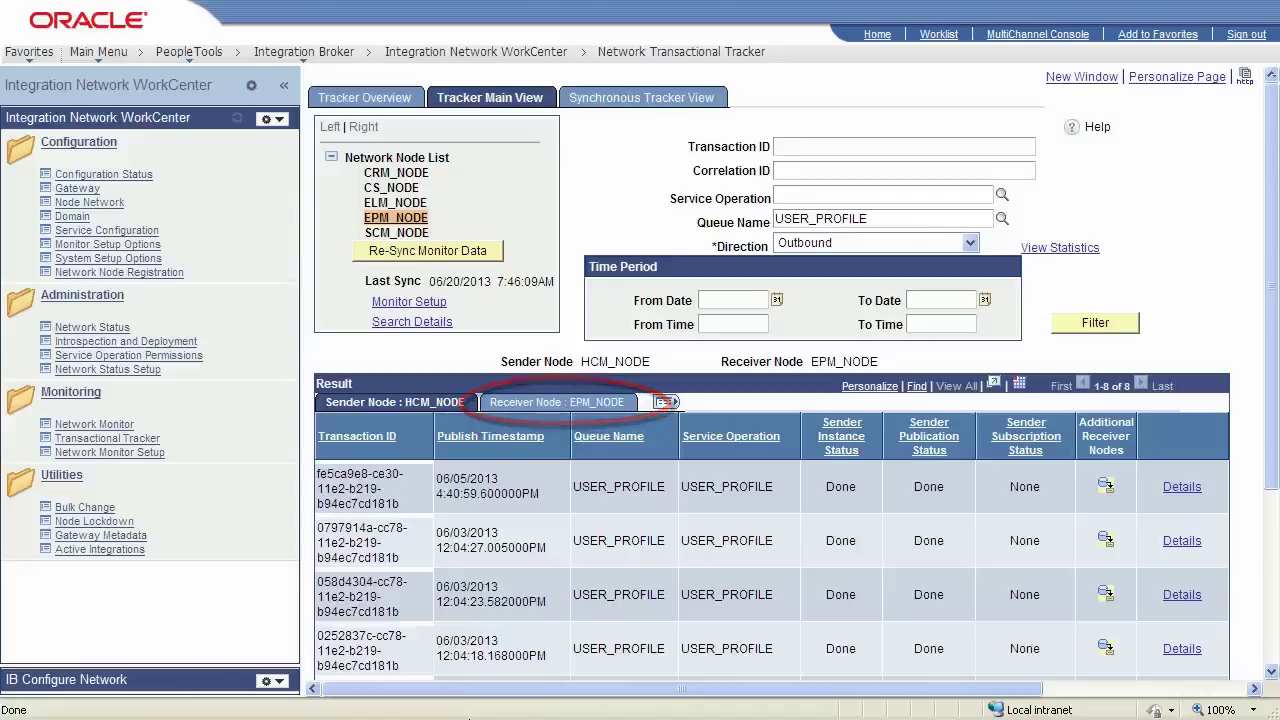
pyautogui.click(565, 405)
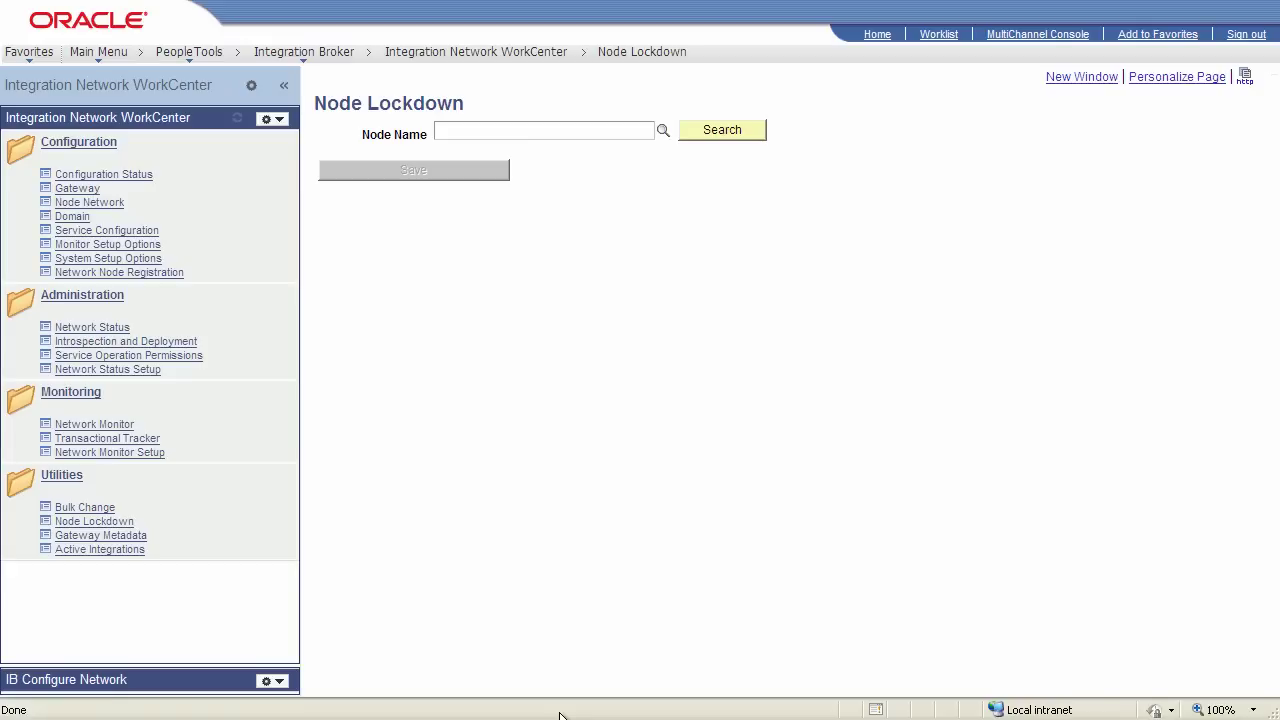
# Look up HCM_NODE, enable Lockdown Authentication, check secondary lockdown fields, and save
pyautogui.write('HCM')
pyautogui.click(477, 168)
pyautogui.click(709, 134)
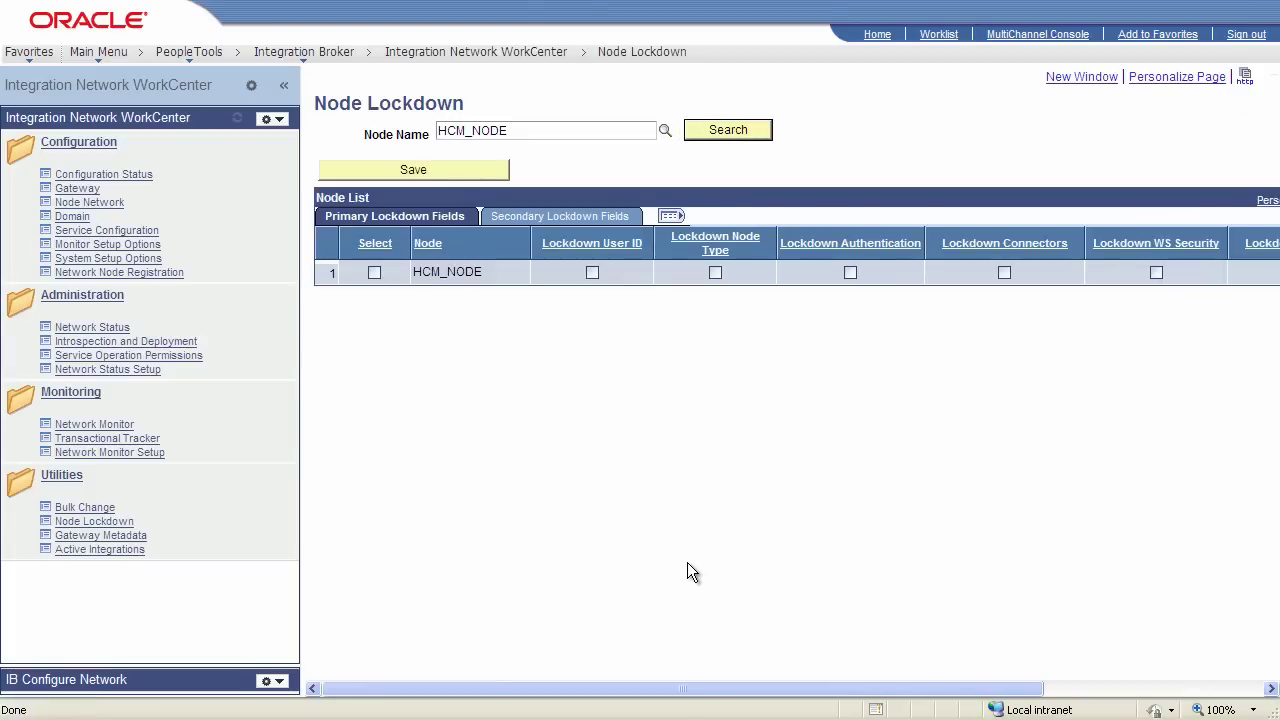
pyautogui.click(373, 272)
pyautogui.click(850, 272)
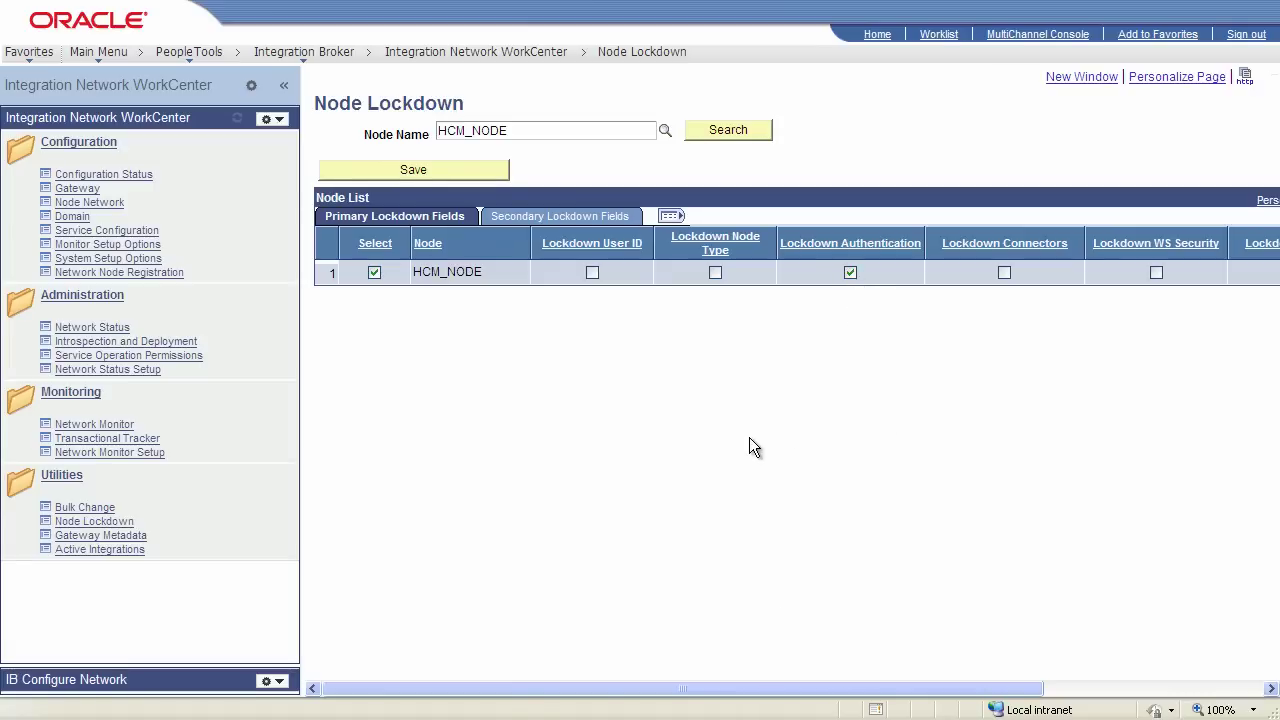
pyautogui.click(523, 219)
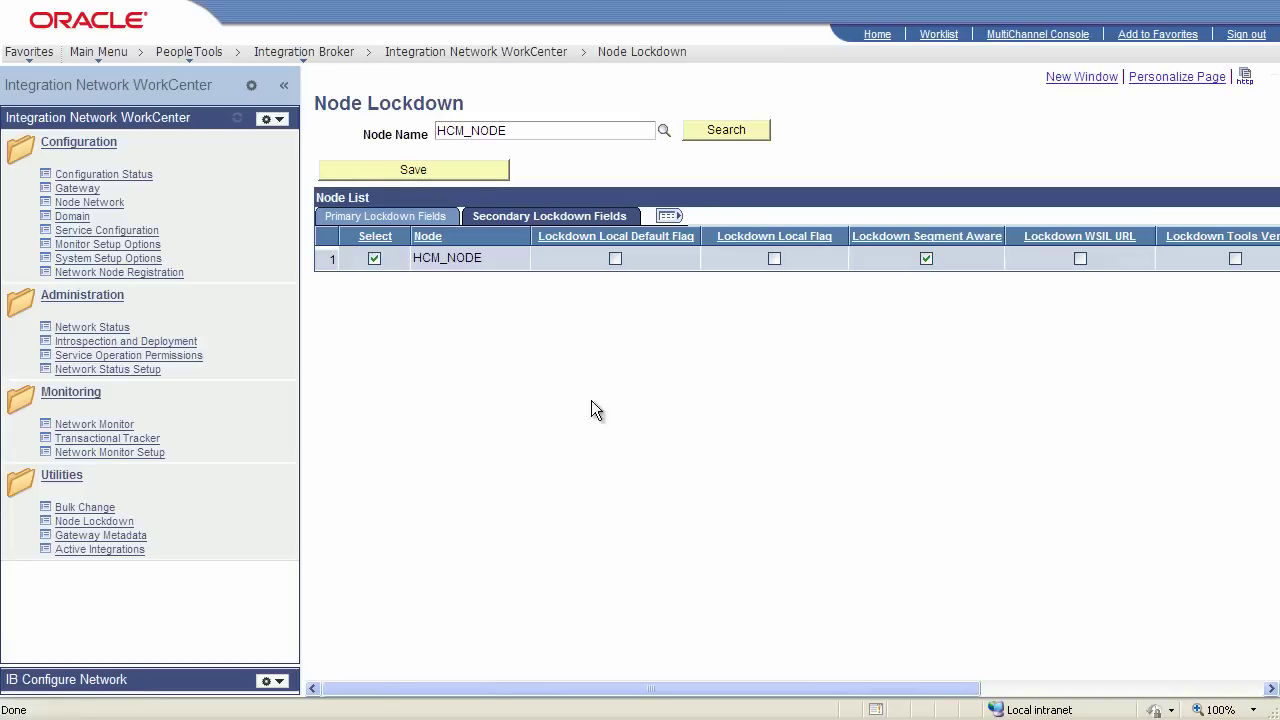
pyautogui.click(428, 170)
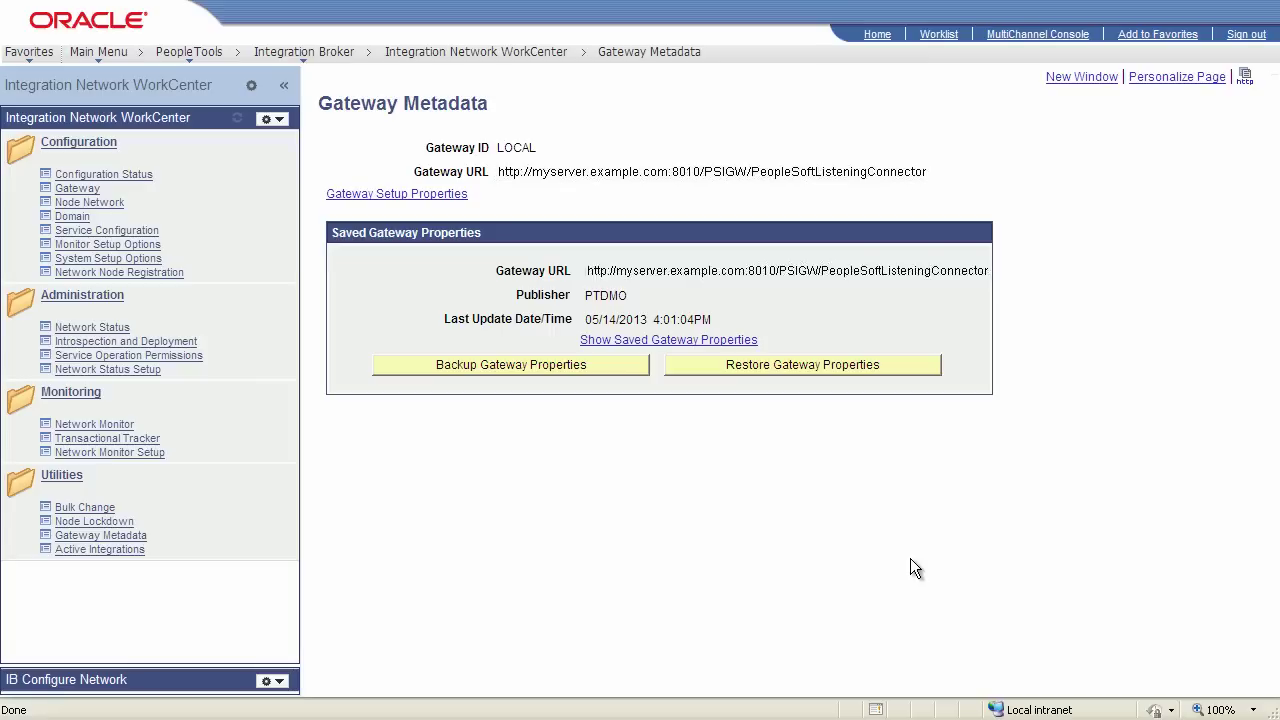
# Back up the LOCAL gateway properties, signing on with the gateway user ID and password, and confirm the update
pyautogui.click(466, 370)
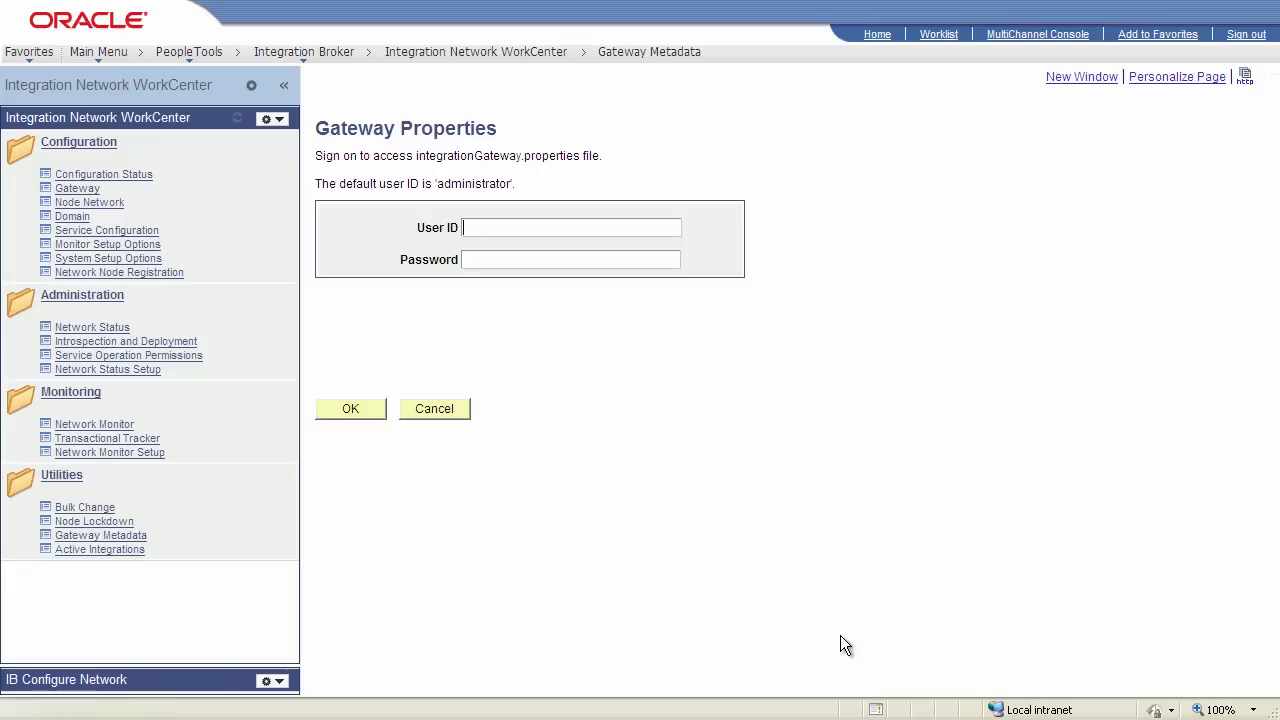
pyautogui.write('administrator')
pyautogui.click(490, 259)
pyautogui.write('password')
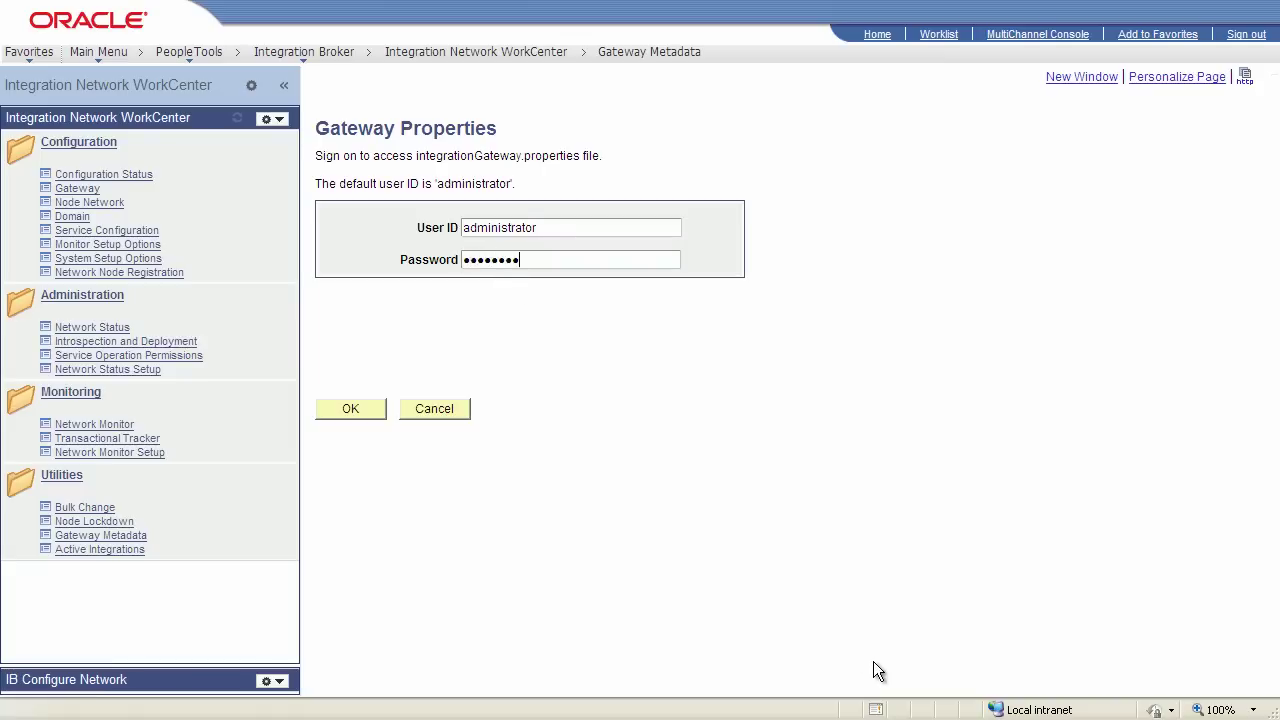
pyautogui.click(353, 410)
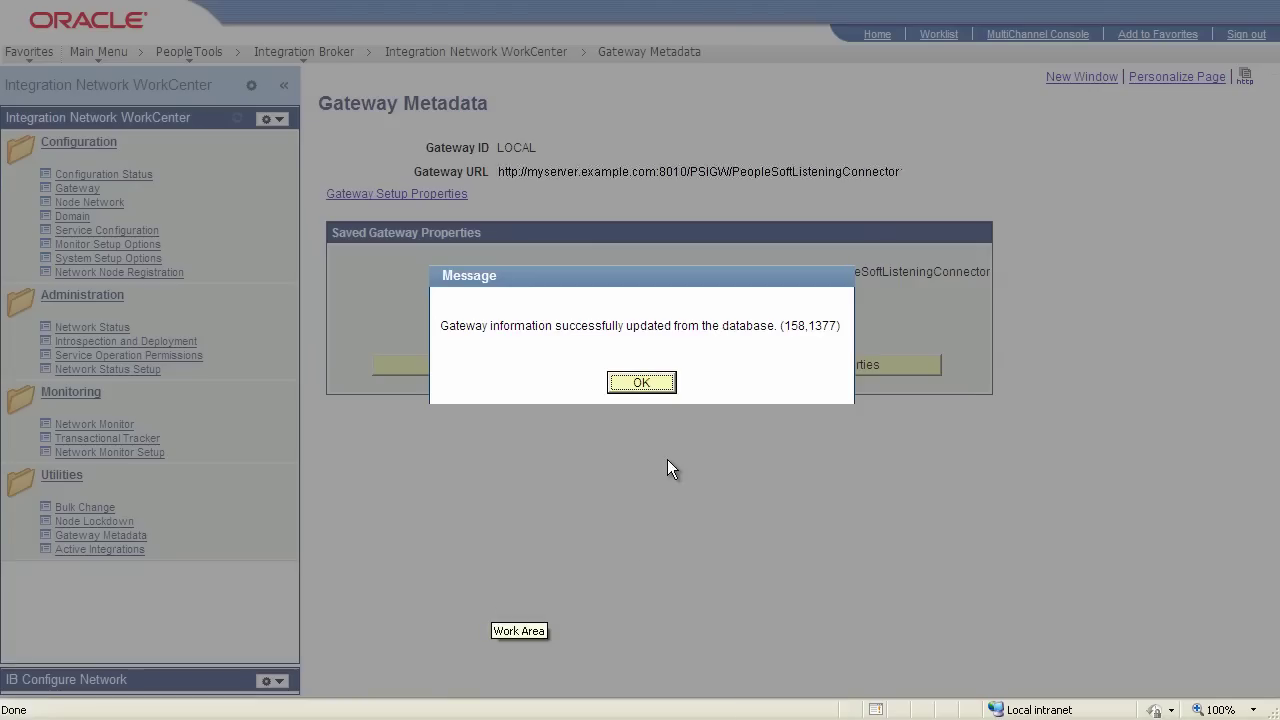
pyautogui.click(651, 391)
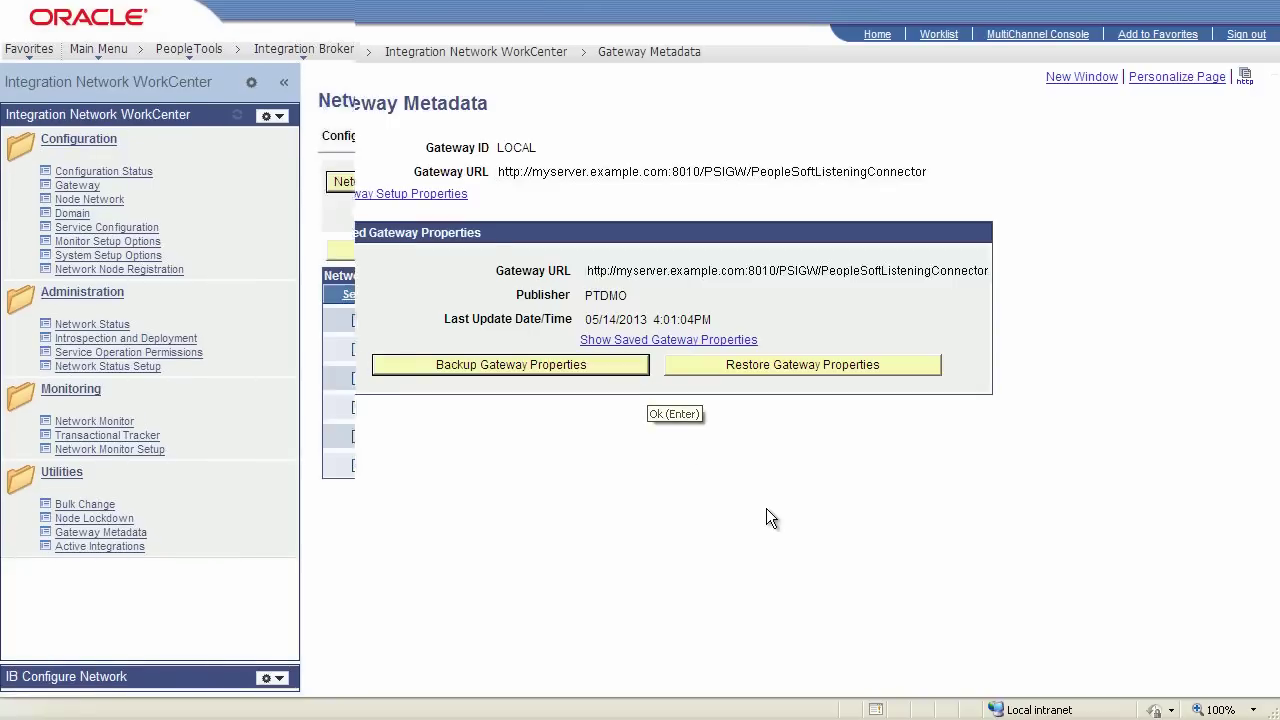